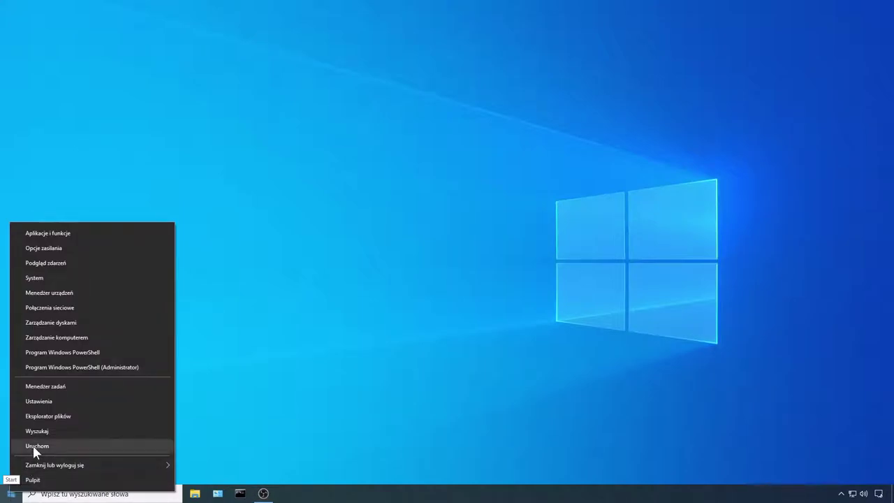
# - Run cleanmgr to start Disk Cleanup for drive C: and move its window to the middle of the desktop
pyautogui.click(56, 447)
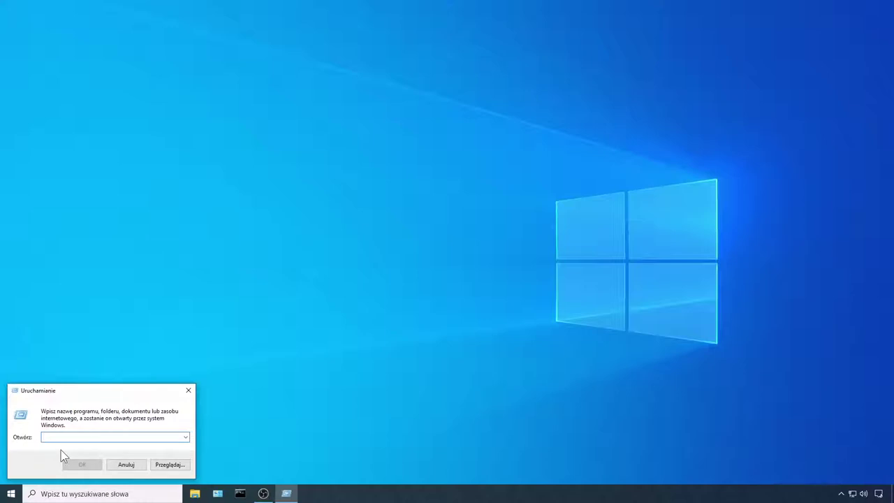
pyautogui.write('cleanmgr')
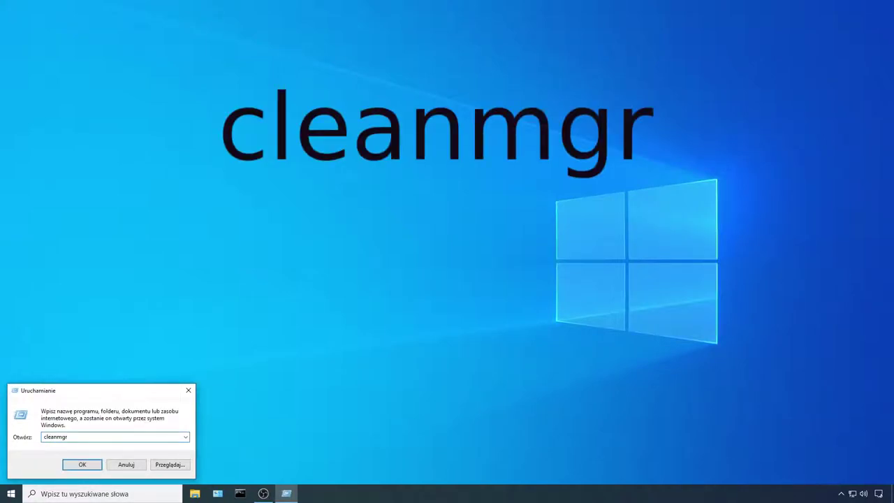
pyautogui.press('Return')
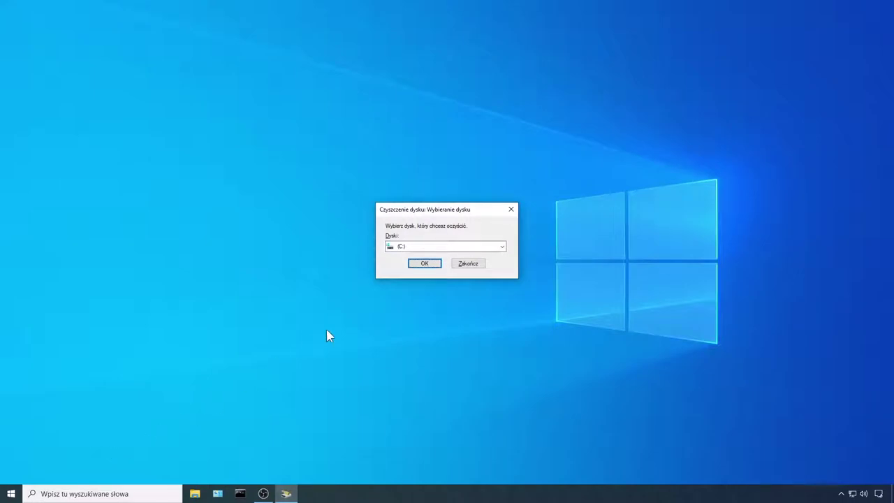
pyautogui.click(428, 265)
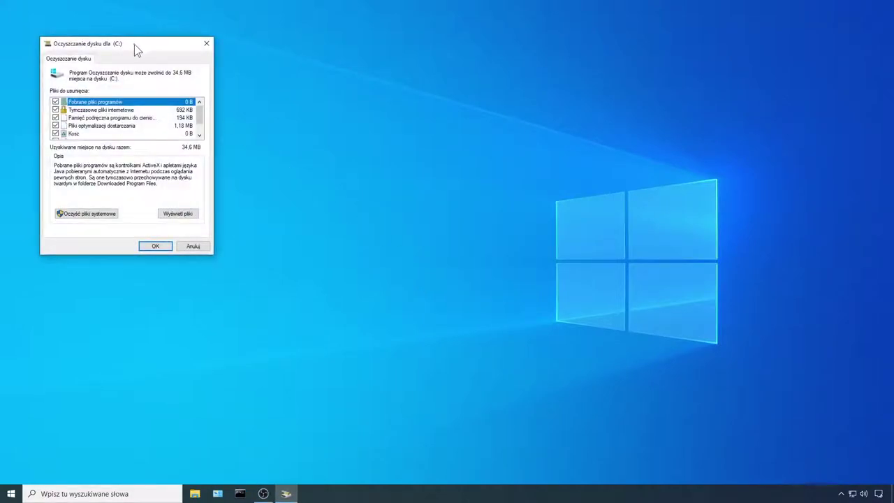
pyautogui.moveTo(135, 44); pyautogui.dragTo(437, 169)
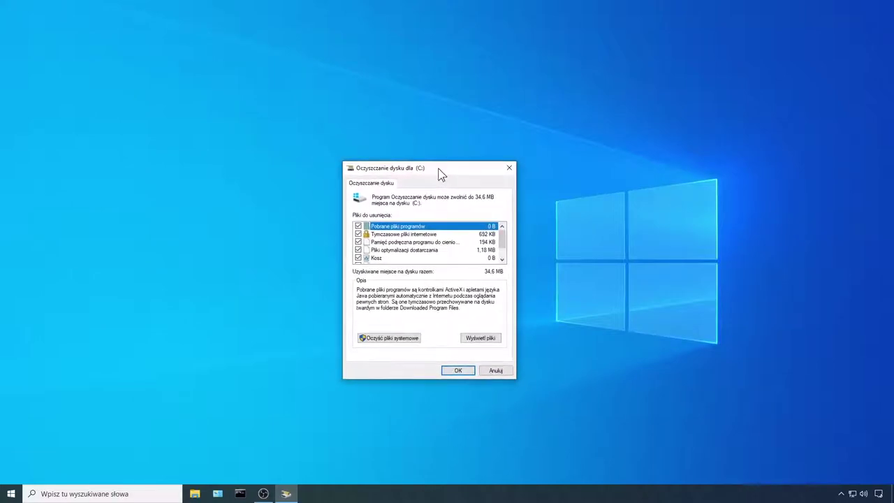
# - Rescan drive C: with system files included in the cleanup and move the resulting window closer to the centre
pyautogui.click(389, 338)
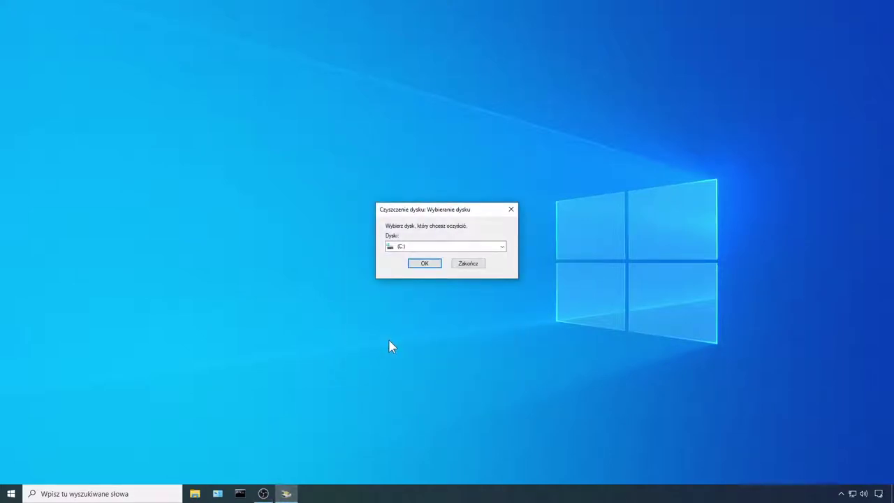
pyautogui.click(426, 266)
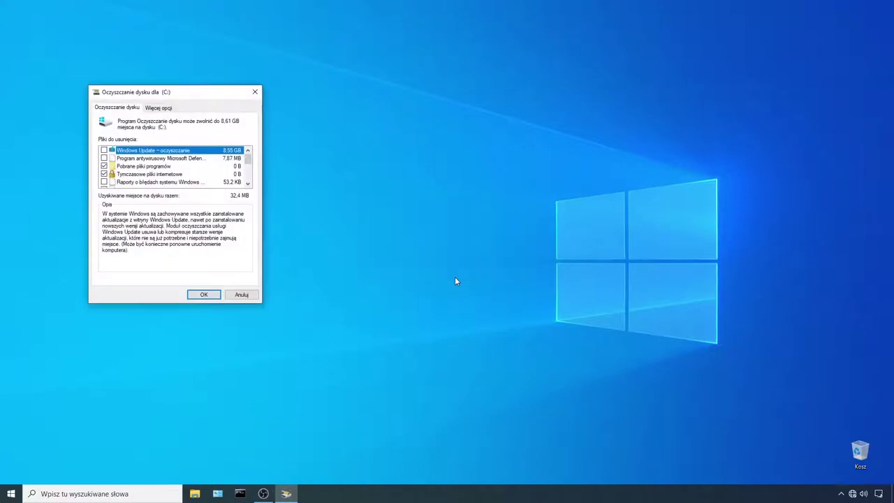
pyautogui.moveTo(213, 97); pyautogui.dragTo(400, 148)
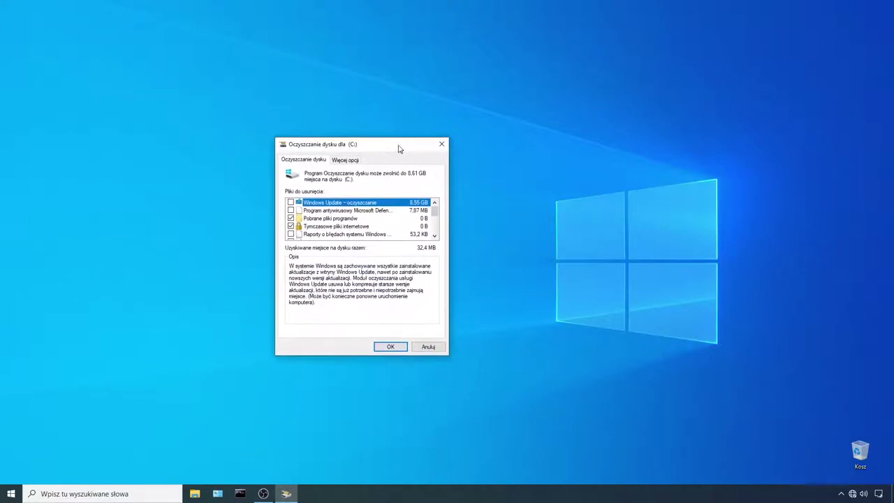
# - Mark all file categories for removal, from Windows Update cleanup to temporary installation files and thumbnails, and permanently delete them
pyautogui.click(291, 203)
pyautogui.moveTo(435, 210); pyautogui.dragTo(435, 222)
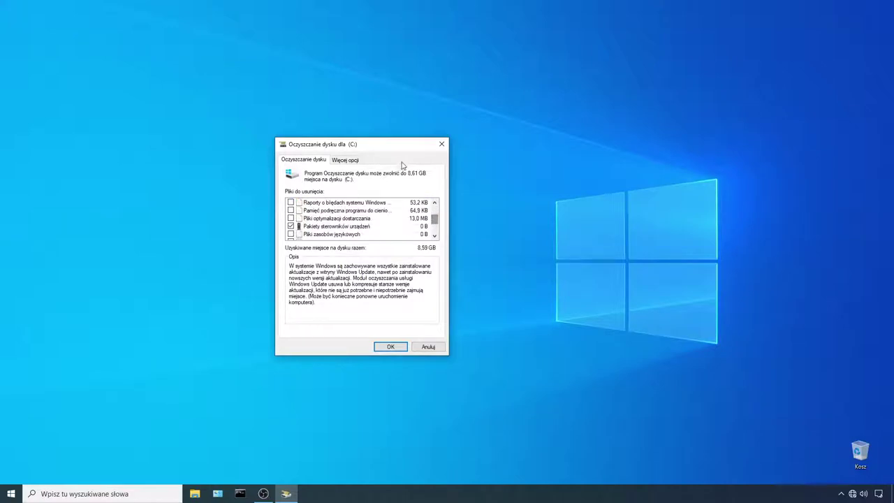
pyautogui.moveTo(384, 146); pyautogui.dragTo(459, 179)
pyautogui.moveTo(512, 259); pyautogui.dragTo(512, 236)
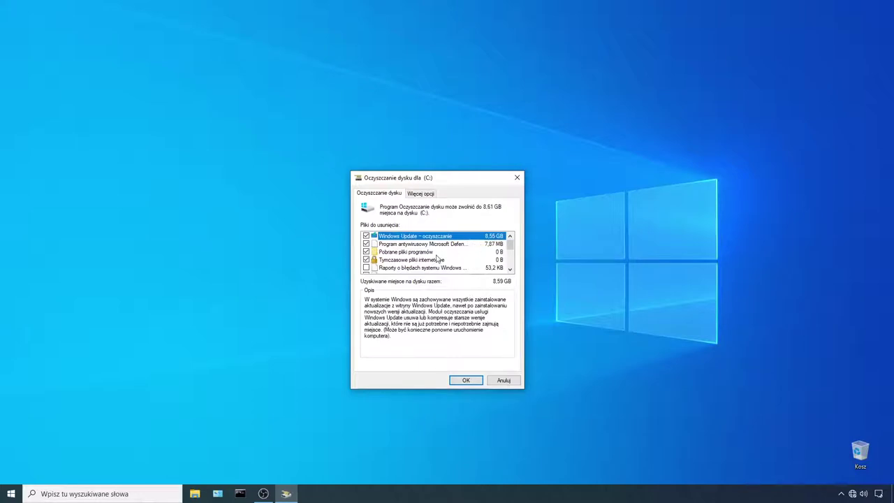
pyautogui.click(367, 269)
pyautogui.scroll(-1, 509, 246)
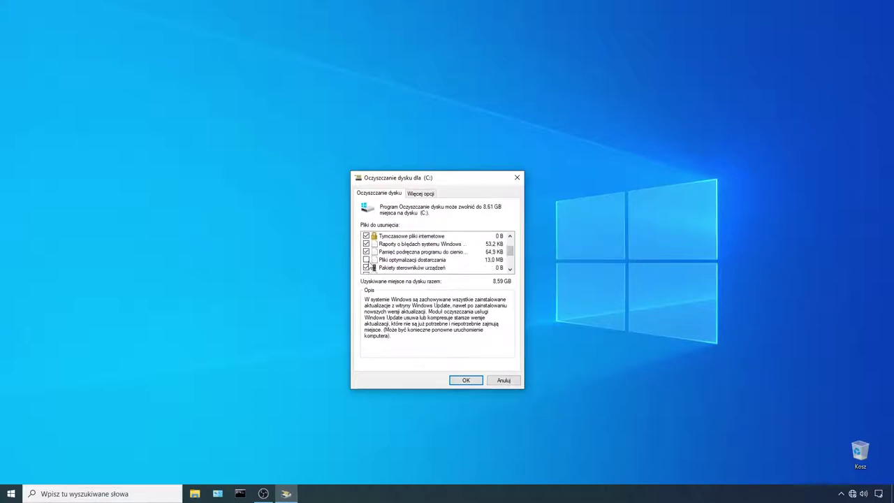
pyautogui.scroll(-1, 509, 252)
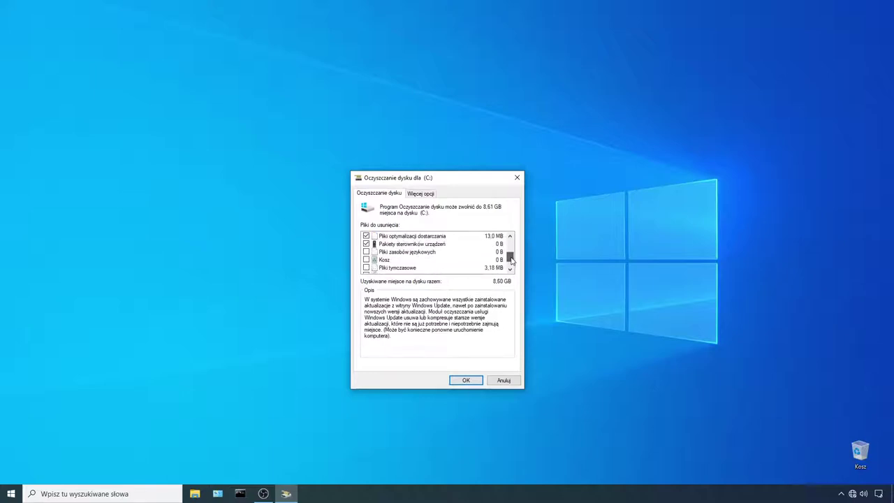
pyautogui.click(366, 252)
pyautogui.click(366, 260)
pyautogui.scroll(-1, 512, 258)
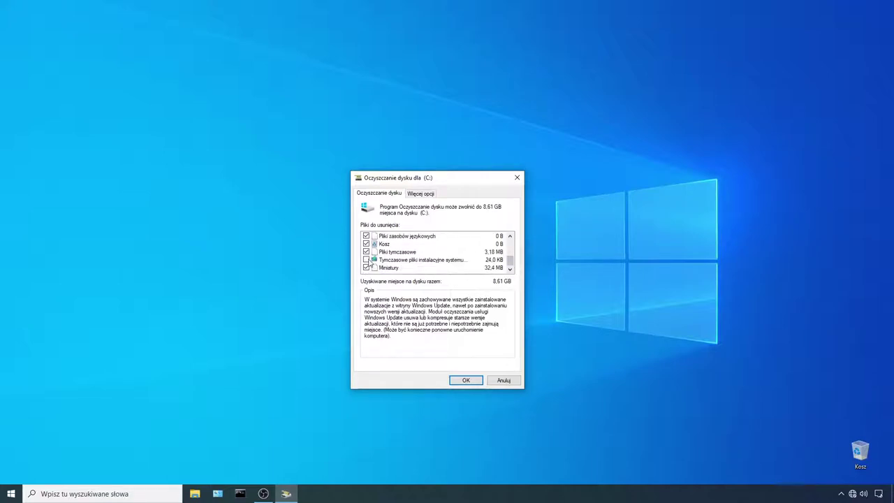
pyautogui.click(468, 380)
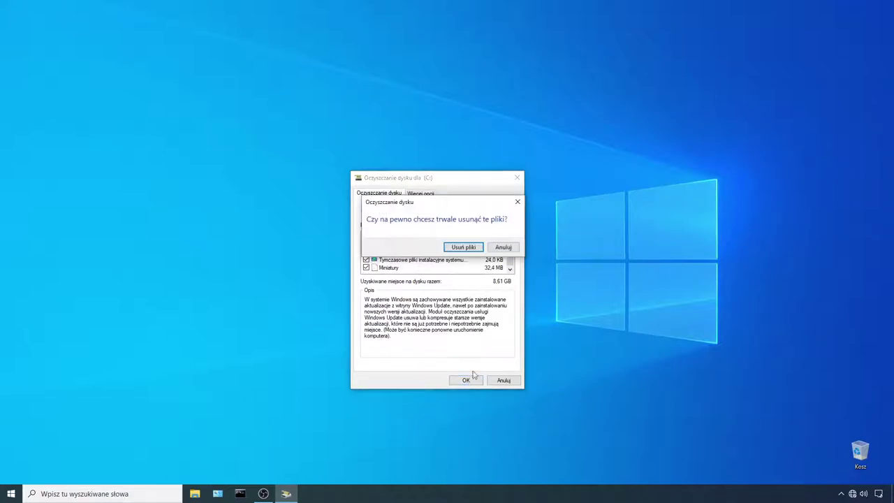
pyautogui.click(464, 249)
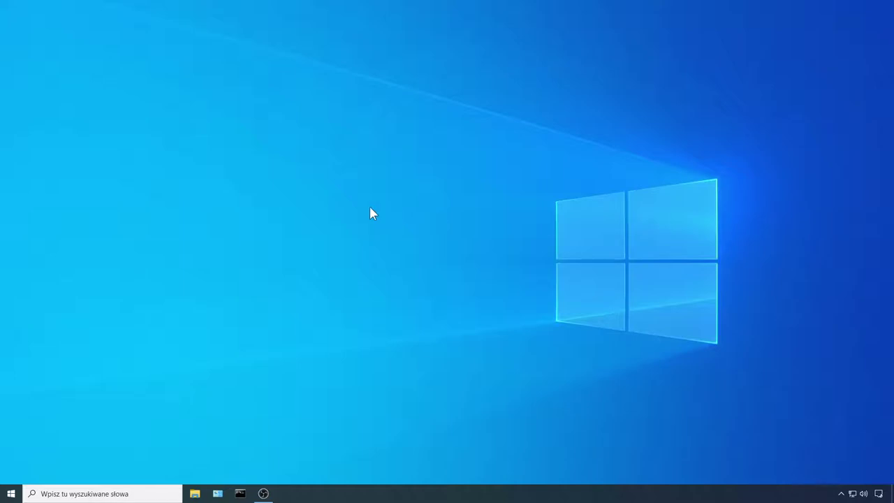
# - Find Panel sterowania by searching for "panel", open it and shift its window slightly on the desktop
pyautogui.click(75, 495)
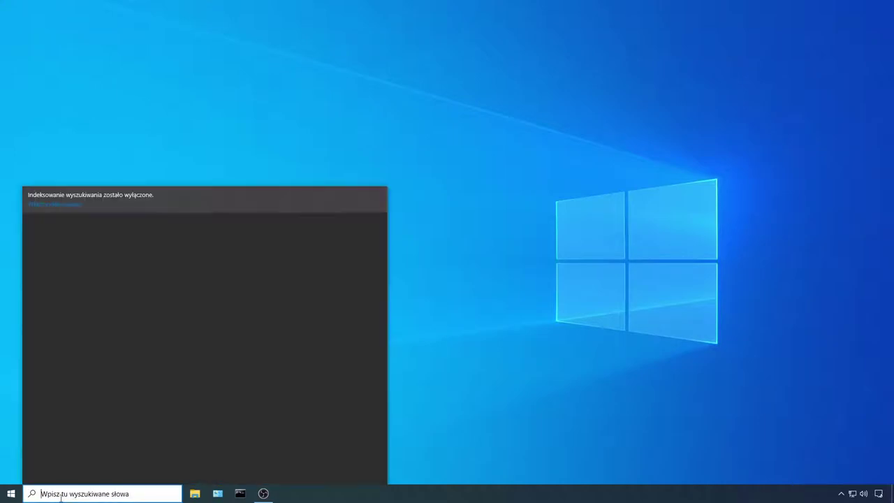
pyautogui.click(14, 466)
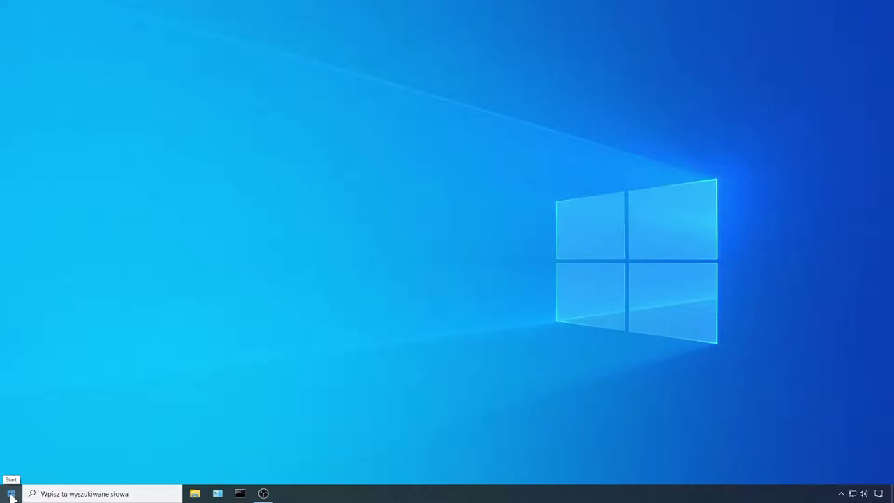
pyautogui.rightClick(12, 497)
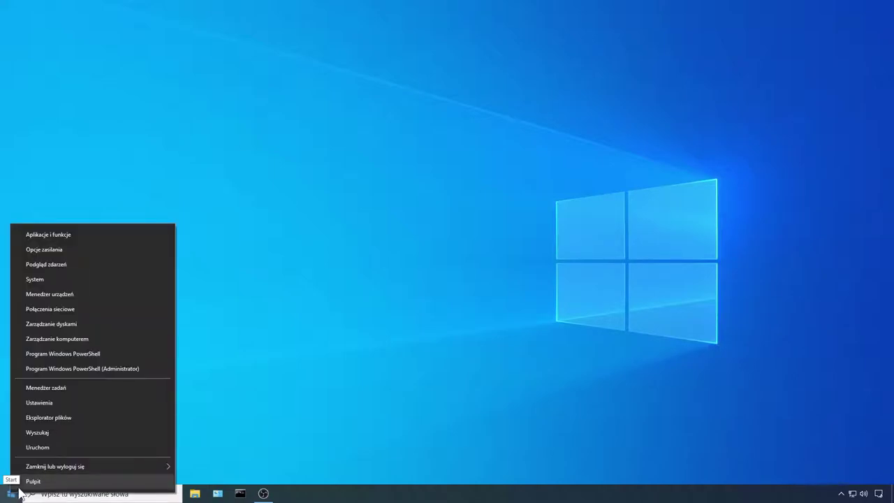
pyautogui.click(37, 433)
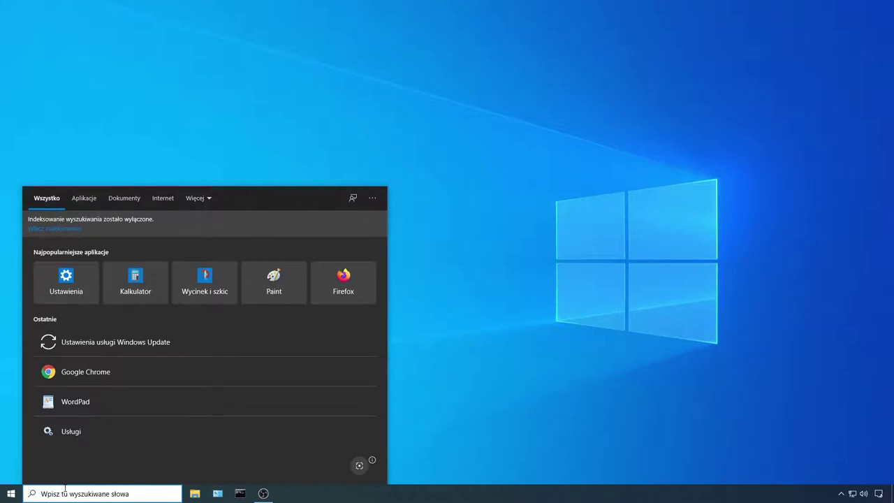
pyautogui.write('panel')
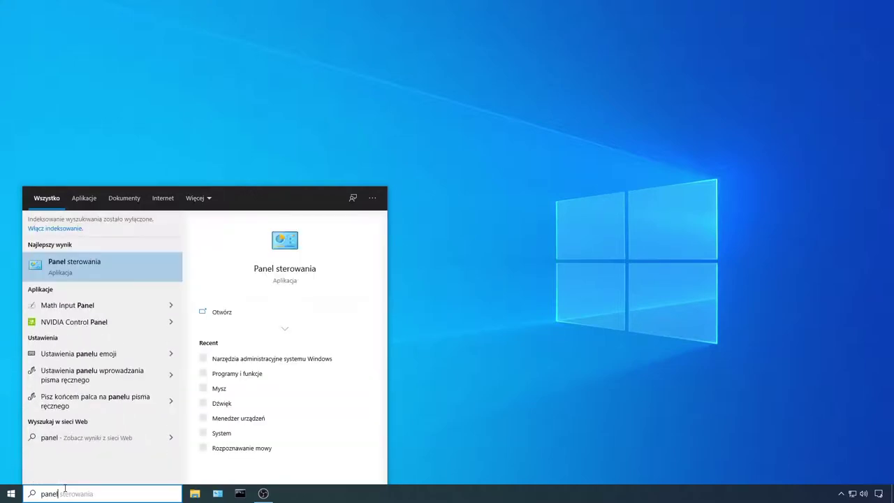
pyautogui.click(74, 261)
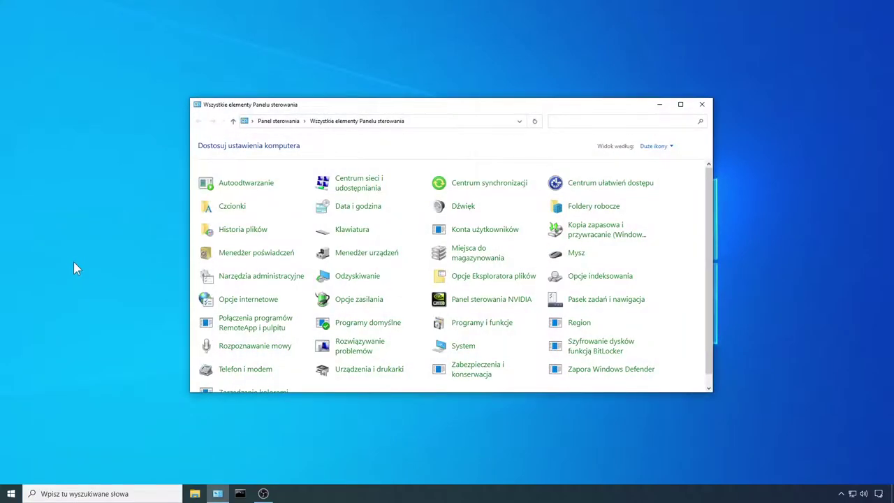
pyautogui.moveTo(484, 108); pyautogui.dragTo(445, 85)
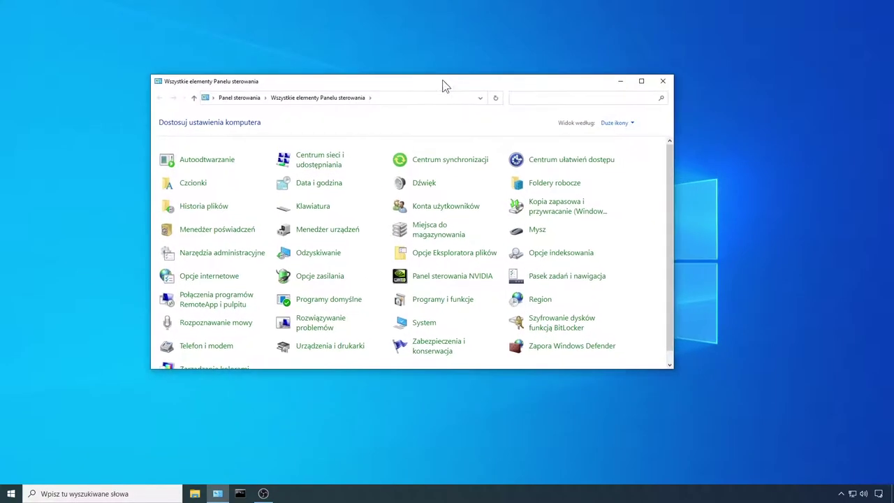
# - Switch the Panel sterowania view to Kategoria and back to Duże ikony
pyautogui.click(631, 124)
pyautogui.click(630, 136)
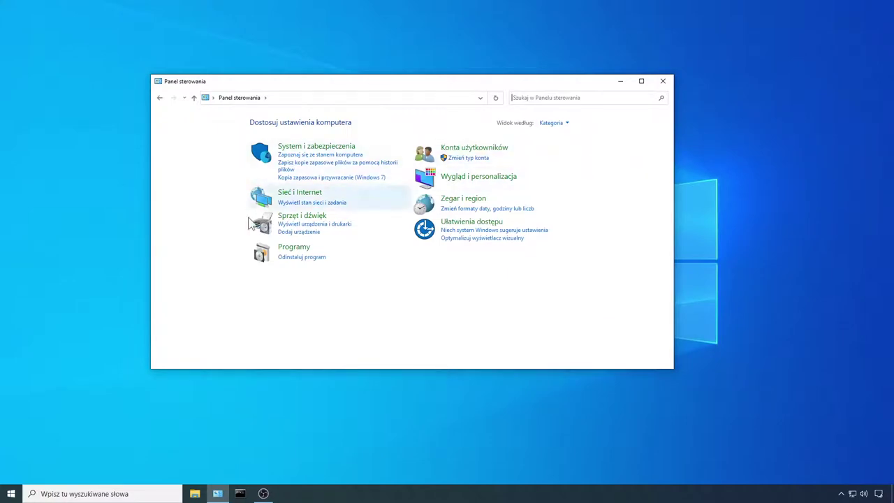
pyautogui.click(566, 123)
pyautogui.click(570, 151)
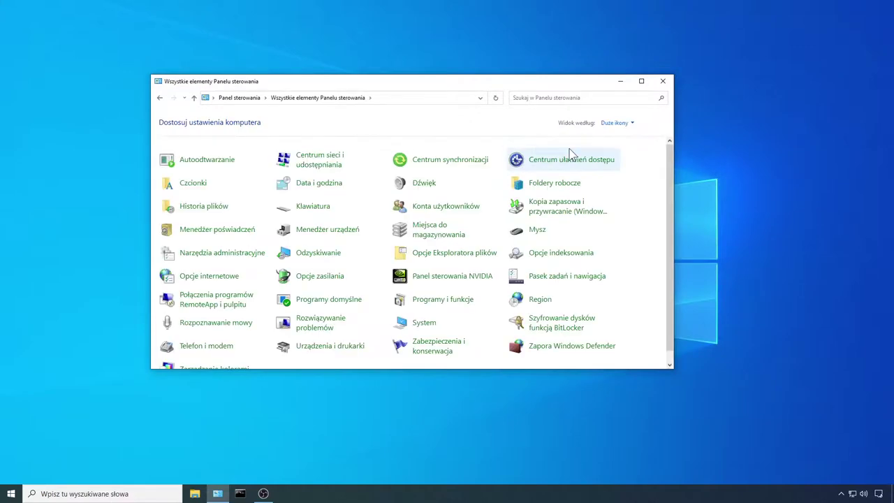
# - Maximize Panel sterowania, open Narzędzia administracyjne from it, and keep only the administrative tools window open
pyautogui.click(642, 82)
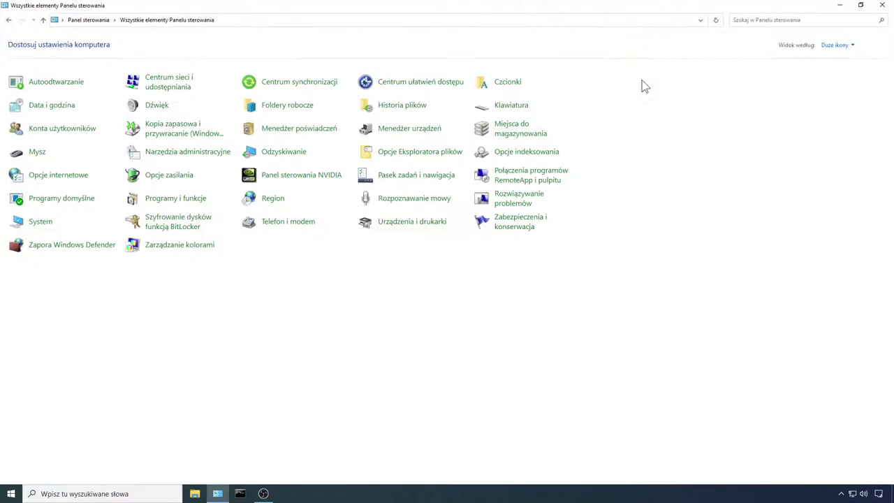
pyautogui.click(179, 153)
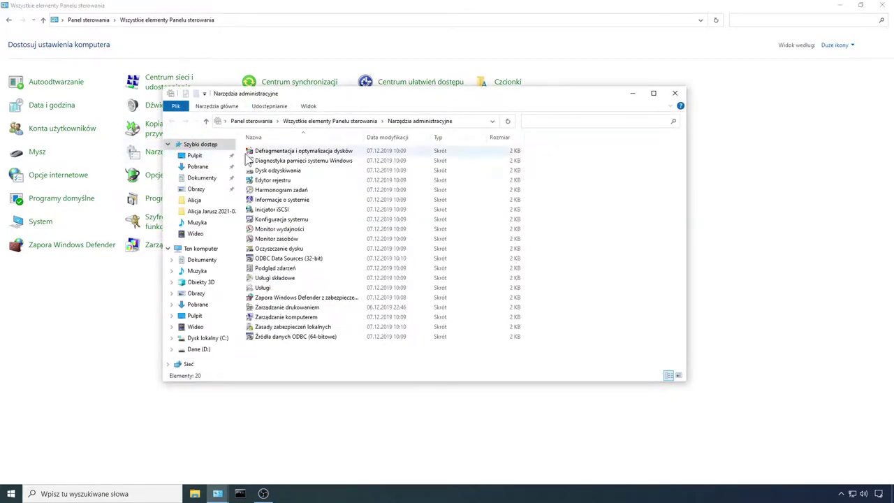
pyautogui.click(888, 9)
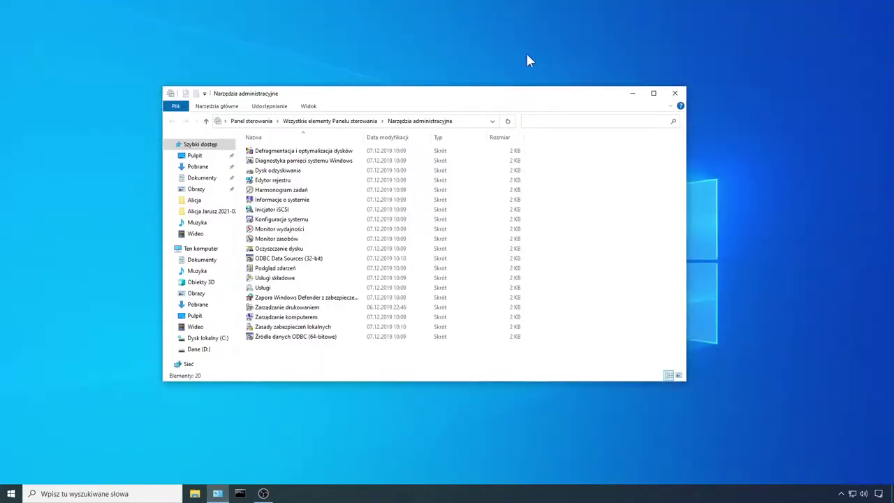
pyautogui.moveTo(391, 100); pyautogui.dragTo(442, 109)
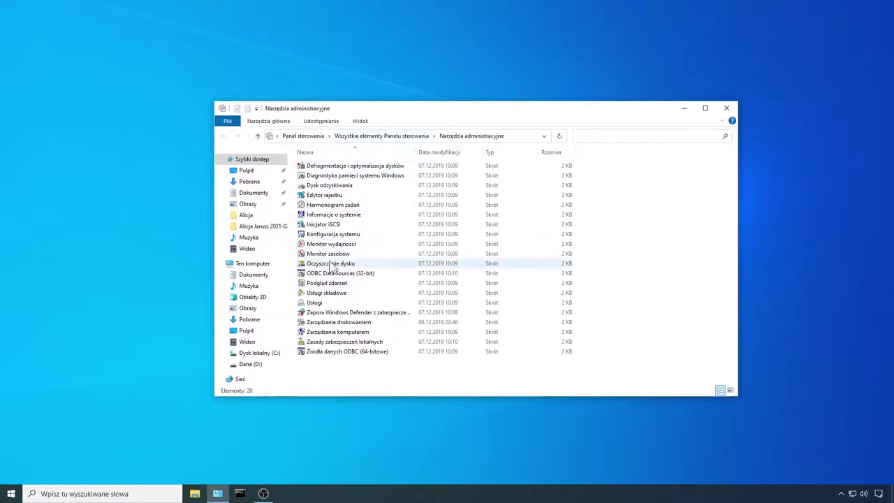
# - Copy the Oczyszczanie dysku shortcut to the desktop, reposition its icon there and close the administrative tools window
pyautogui.moveTo(332, 266); pyautogui.dragTo(340, 244)
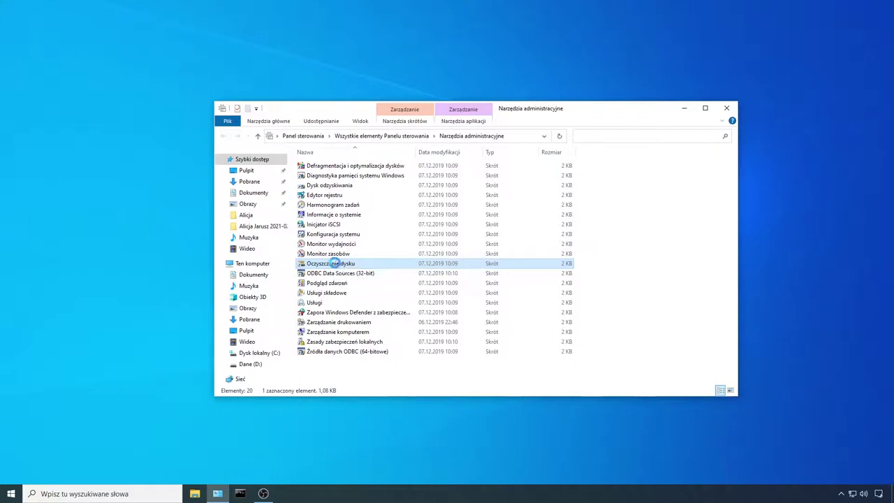
pyautogui.rightClick(338, 267)
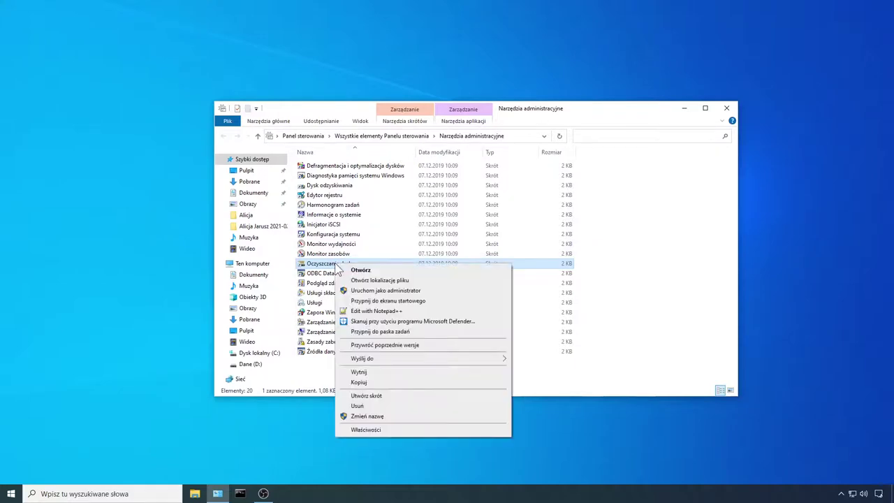
pyautogui.click(359, 382)
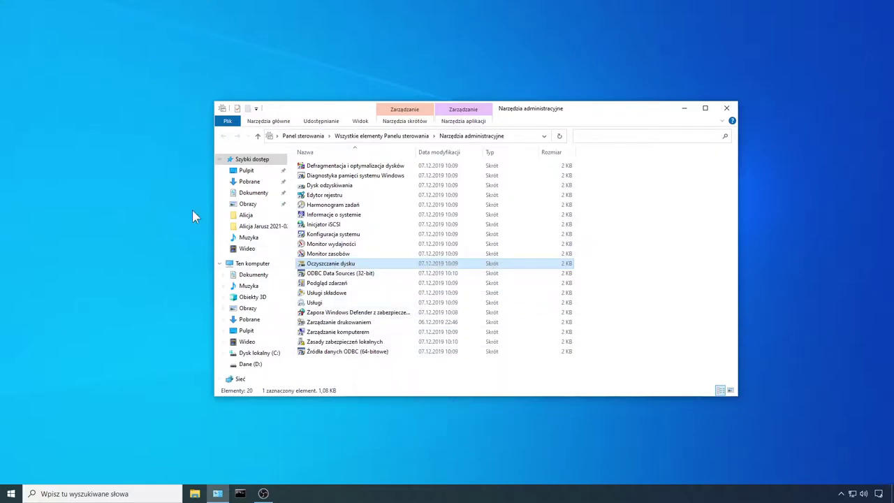
pyautogui.rightClick(134, 178)
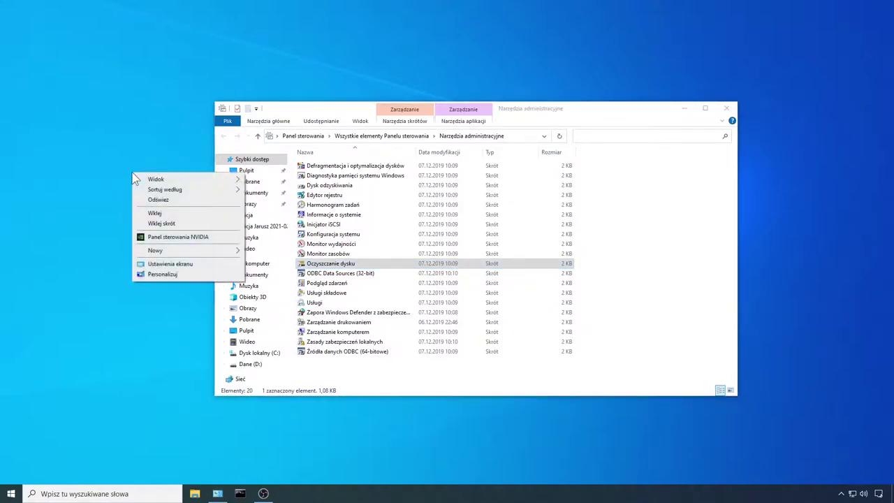
pyautogui.click(155, 213)
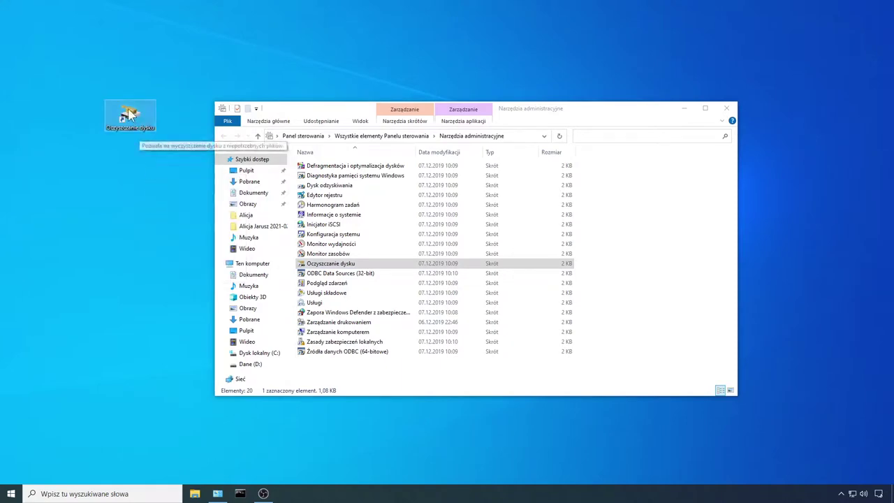
pyautogui.moveTo(145, 127); pyautogui.dragTo(147, 241)
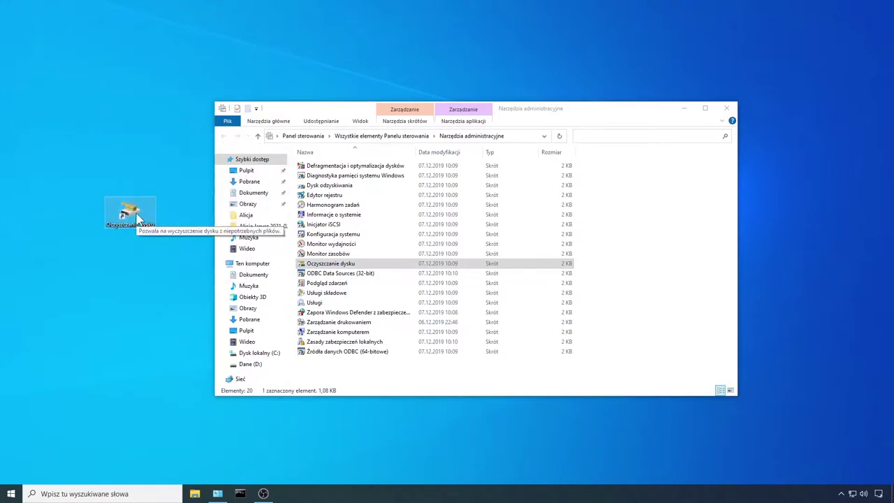
pyautogui.click(726, 108)
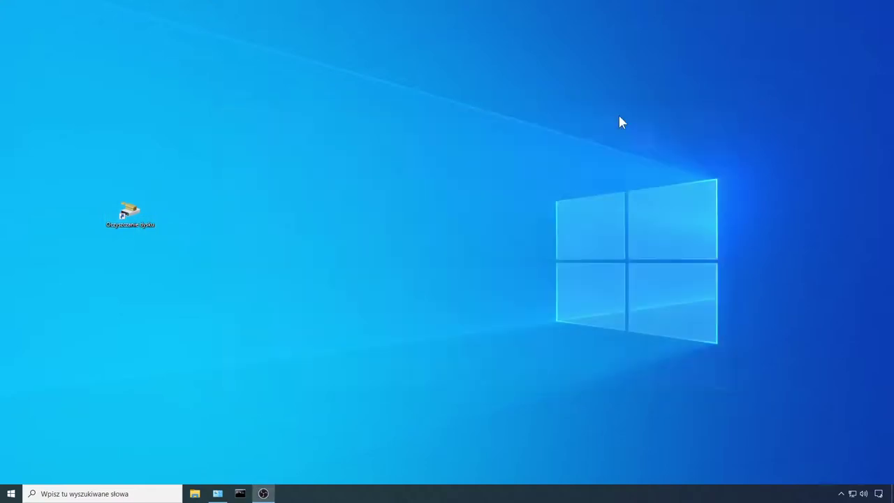
# - Launch Oczyszczanie dysku from its desktop shortcut for drive C: and rescan the drive with system files included
pyautogui.doubleClick(132, 212)
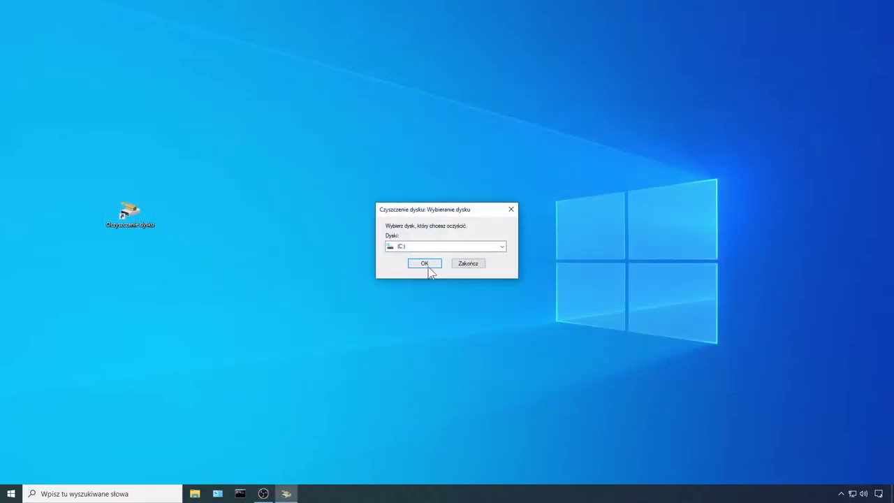
pyautogui.click(427, 265)
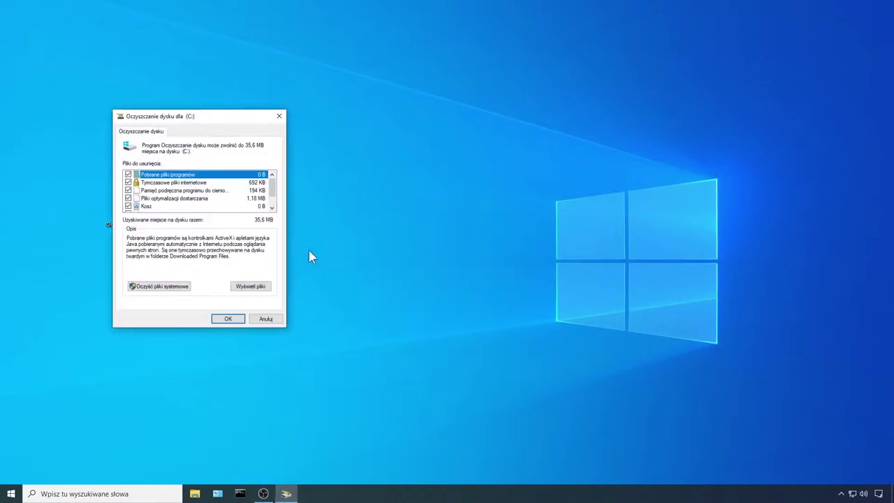
pyautogui.click(155, 286)
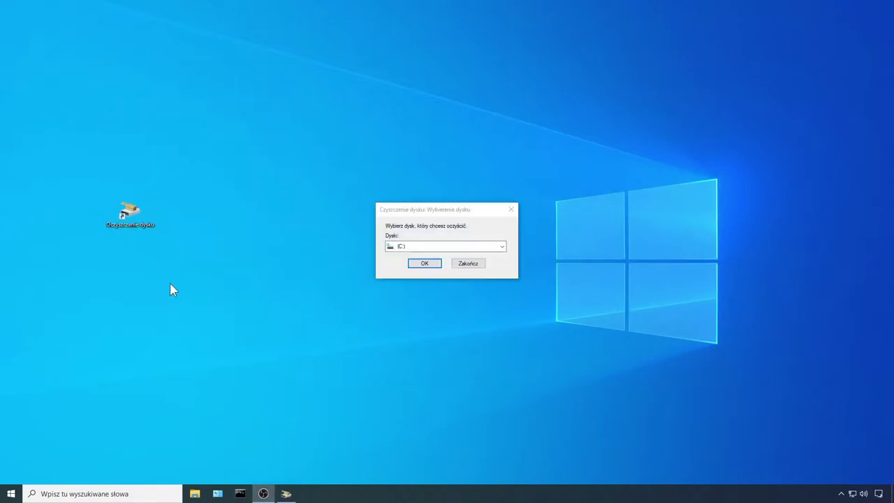
pyautogui.click(424, 263)
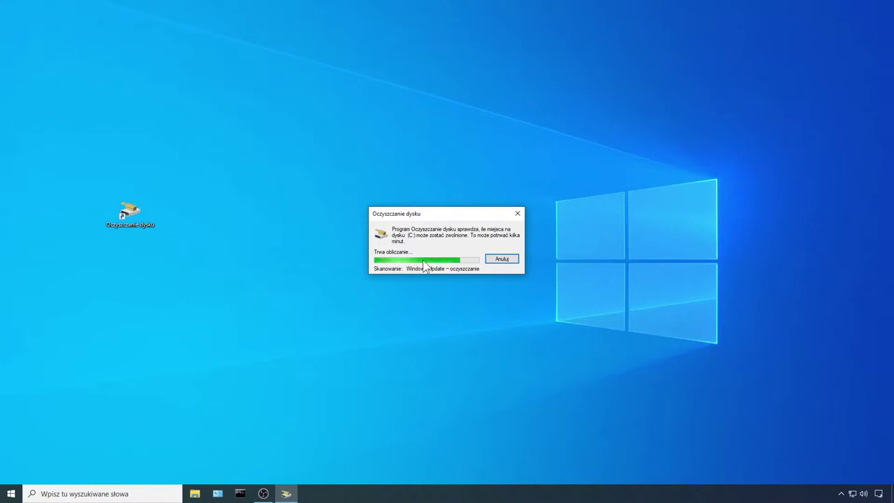
# - Move the cleanup window for C: toward the middle of the desktop and permanently delete the files already ticked there
pyautogui.moveTo(120, 20); pyautogui.dragTo(318, 151)
pyautogui.moveTo(374, 218)
pyautogui.mouseDown()
pyautogui.moveTo(371, 256)
pyautogui.moveTo(374, 215)
pyautogui.mouseUp()
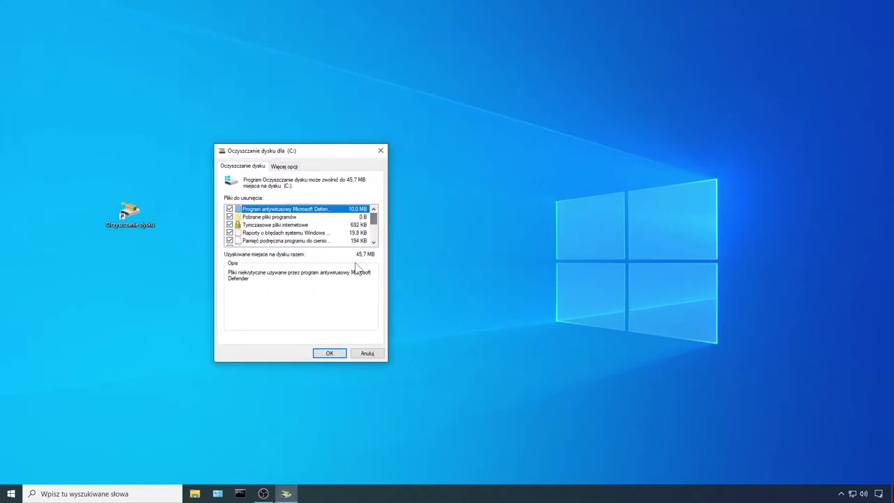
pyautogui.click(330, 353)
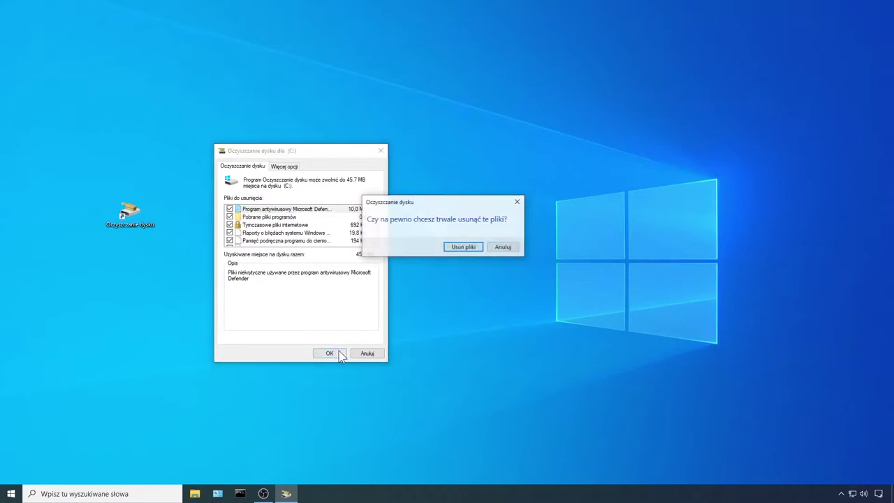
pyautogui.click(460, 246)
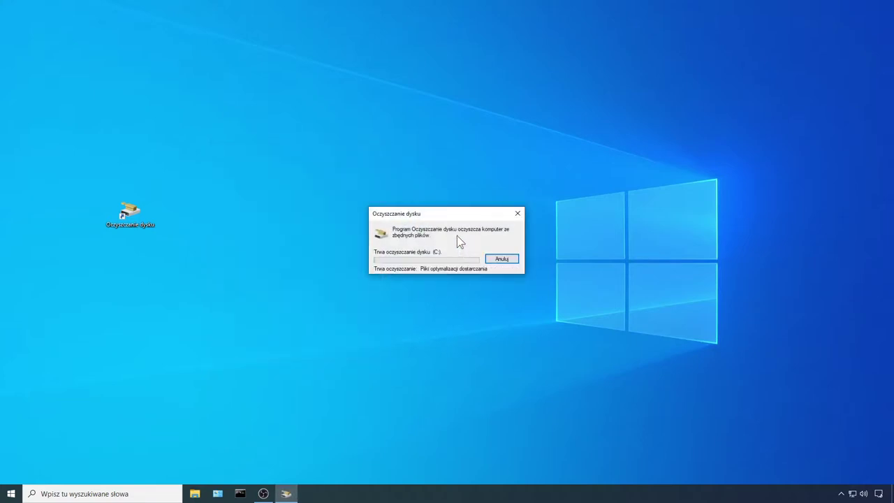